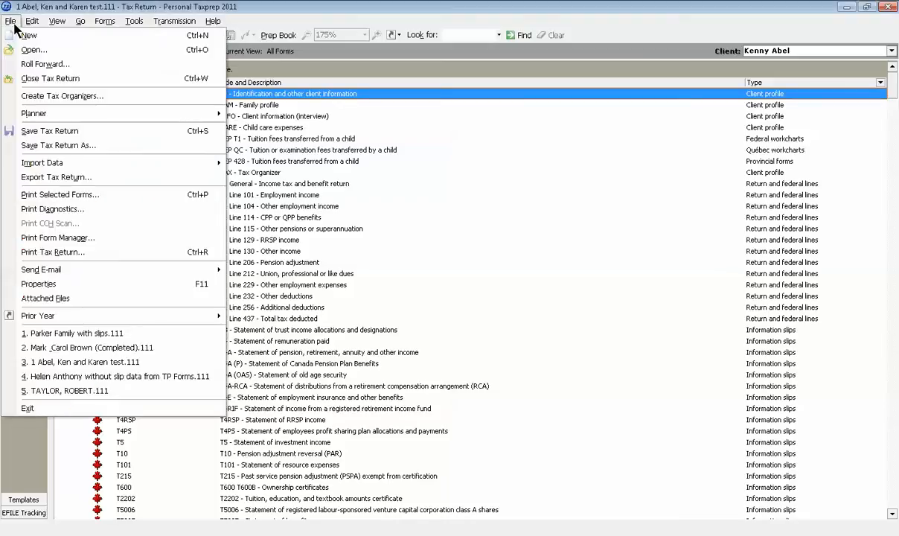
Start a roll forward, enlarge the file selection window and select Parker Family with slips.110 in the Client folder
{"action": "left_click", "coordinate": [34, 64]}
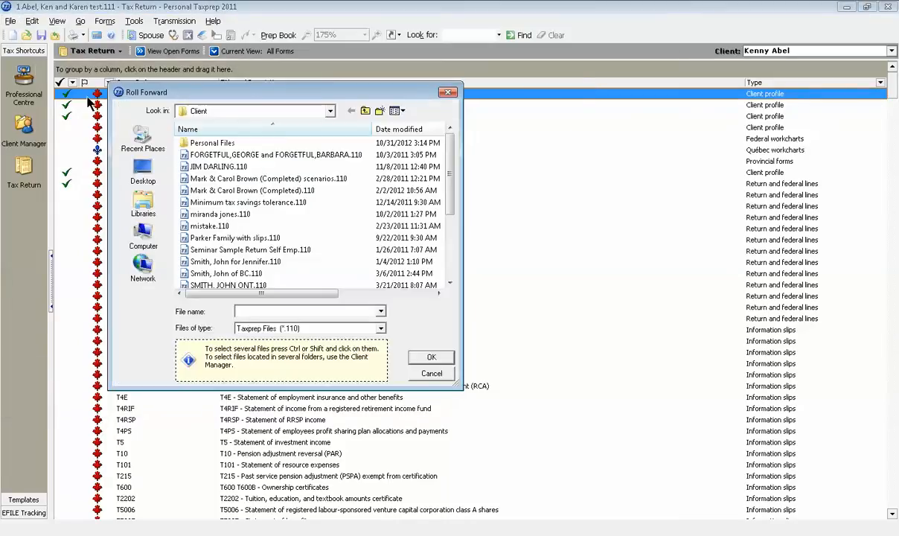
{"action": "left_click_drag", "start_coordinate": [459, 262], "coordinate": [530, 276]}
{"action": "left_click_drag", "start_coordinate": [311, 90], "coordinate": [345, 101]}
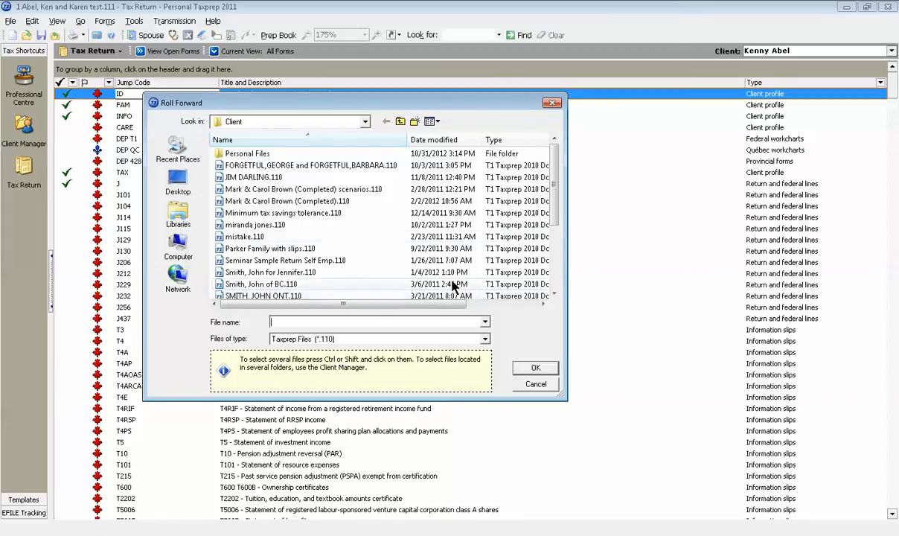
{"action": "left_click_drag", "start_coordinate": [548, 214], "coordinate": [565, 248]}
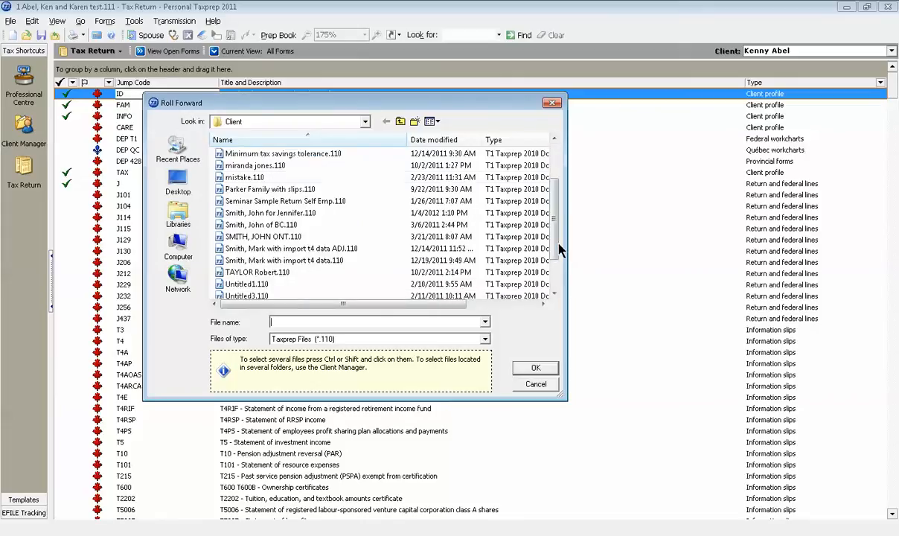
{"action": "left_click", "coordinate": [296, 191]}
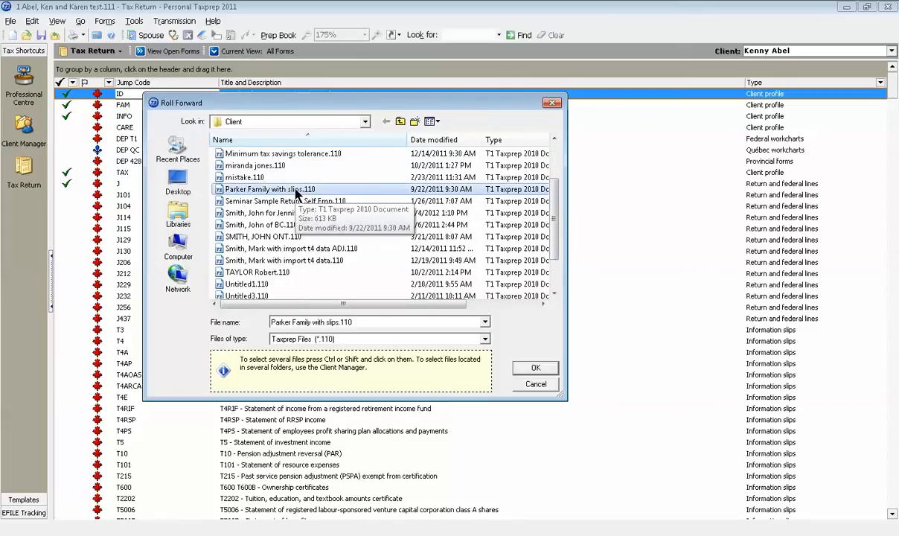
Try selecting several client files at once, then return to only Parker Family with slips.110
{"action": "left_click", "coordinate": [275, 213], "text": "ctrl"}
{"action": "left_click", "coordinate": [271, 237], "text": "ctrl"}
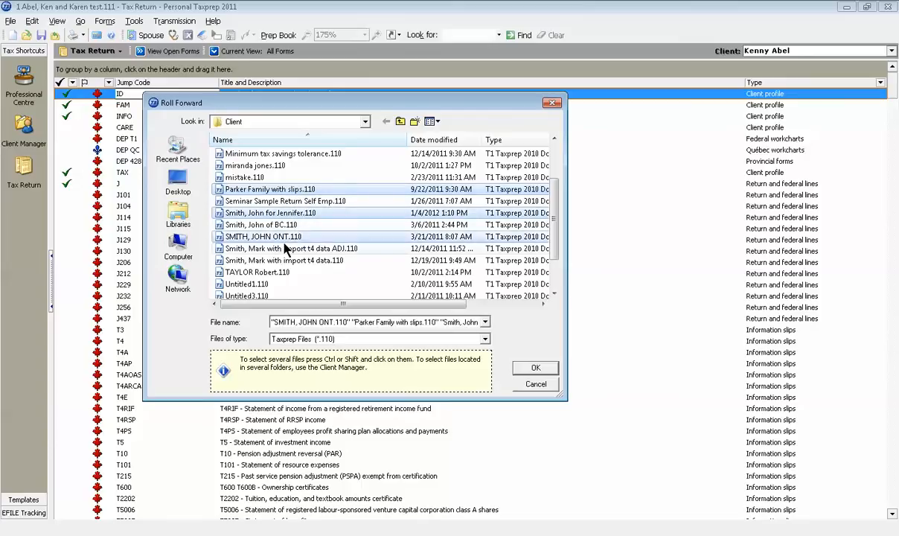
{"action": "left_click", "coordinate": [309, 192]}
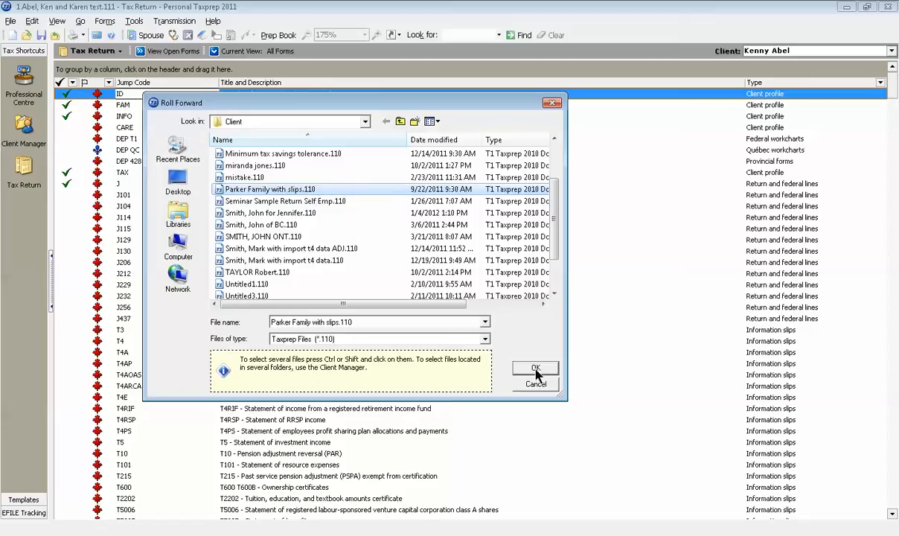
Check the supported source file types, then confirm Parker Family with slips.110 as the file to roll forward
{"action": "left_click", "coordinate": [485, 339]}
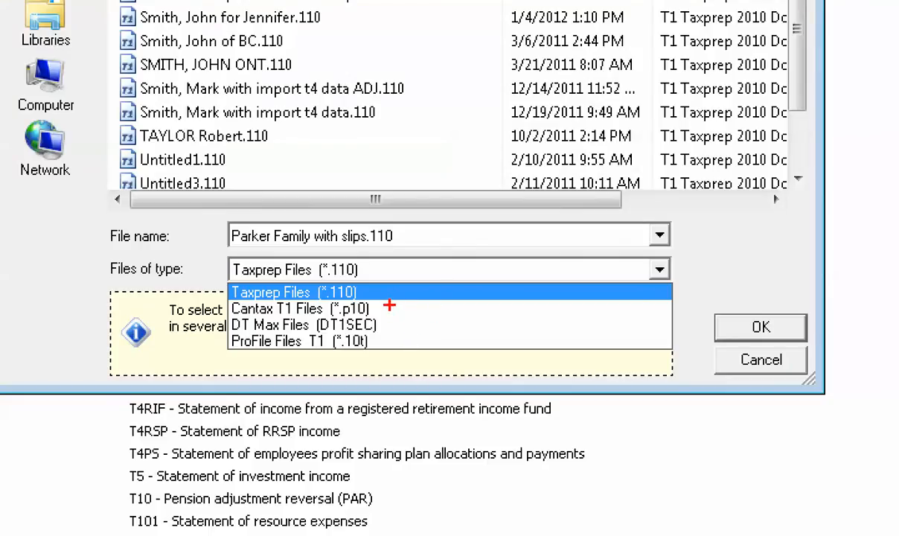
{"action": "left_click_drag", "start_coordinate": [395, 305], "coordinate": [395, 352]}
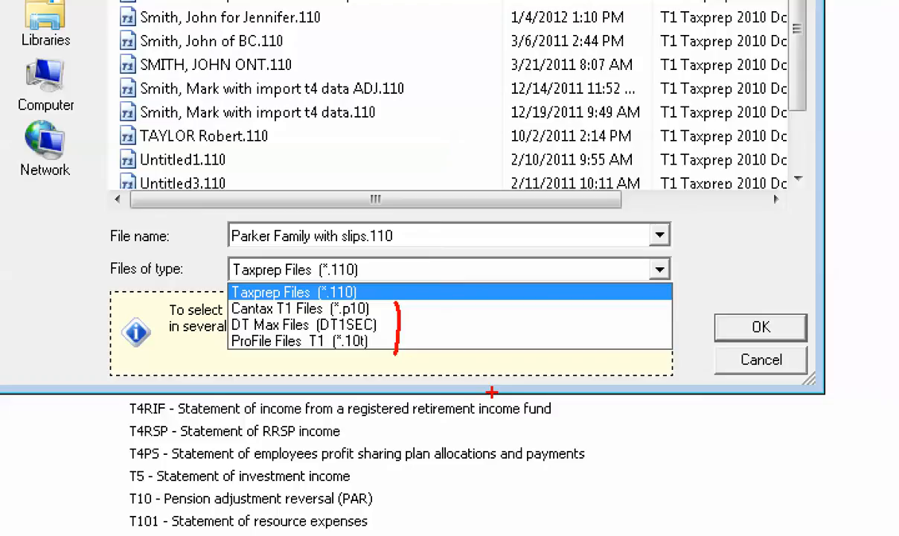
{"action": "key", "text": "Escape"}
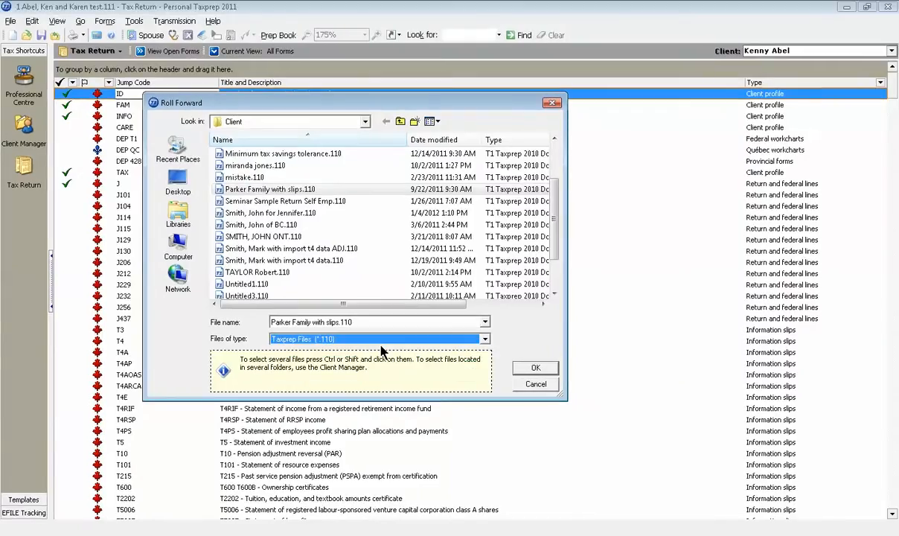
{"action": "left_click", "coordinate": [304, 192]}
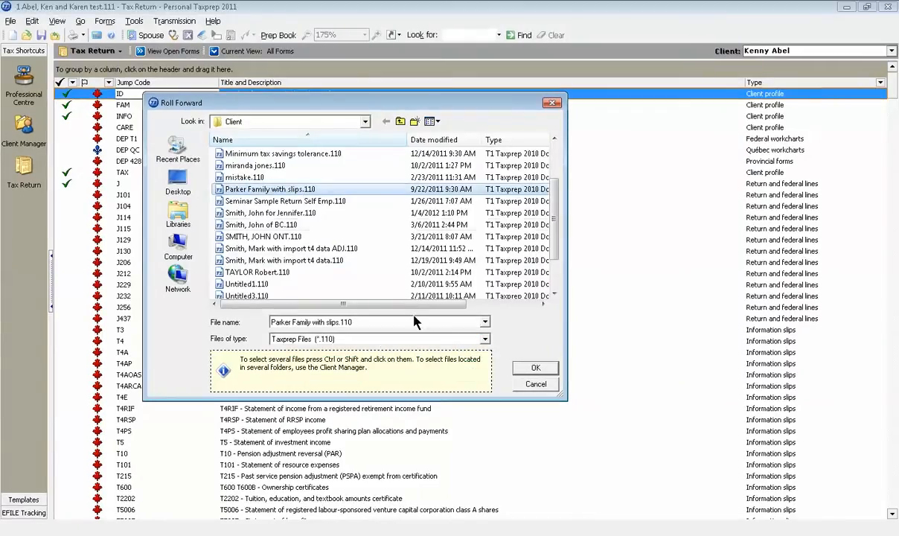
{"action": "left_click", "coordinate": [529, 368]}
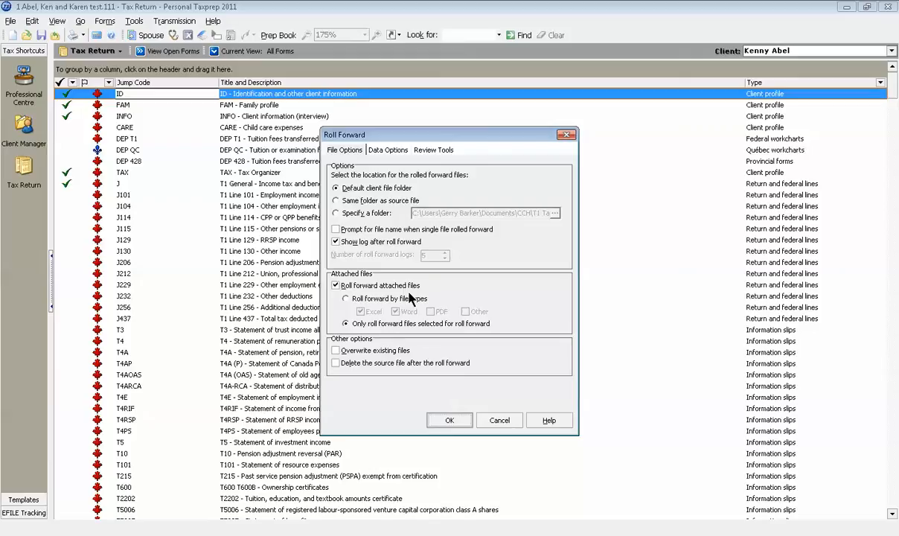
Review the data, review tool and file options, then run the roll forward with the existing settings and close its log
{"action": "left_click", "coordinate": [381, 152]}
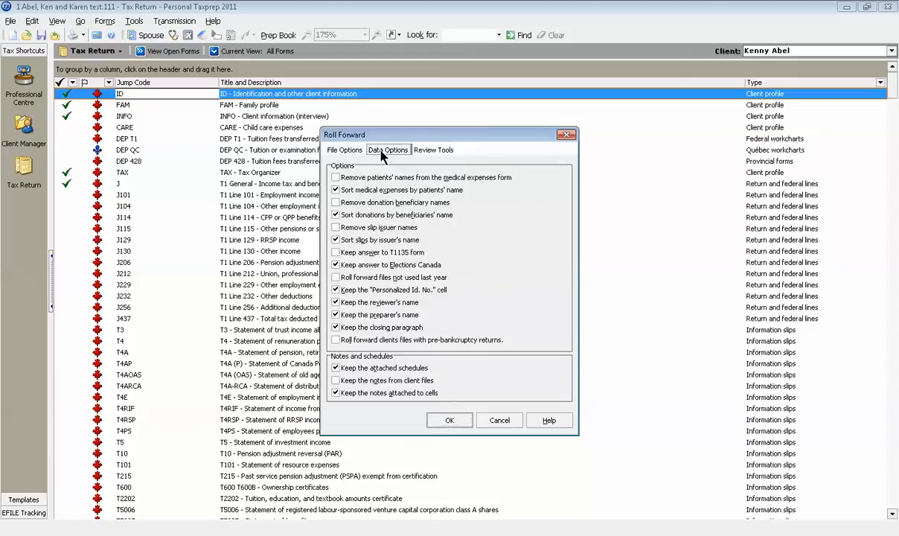
{"action": "left_click", "coordinate": [430, 151]}
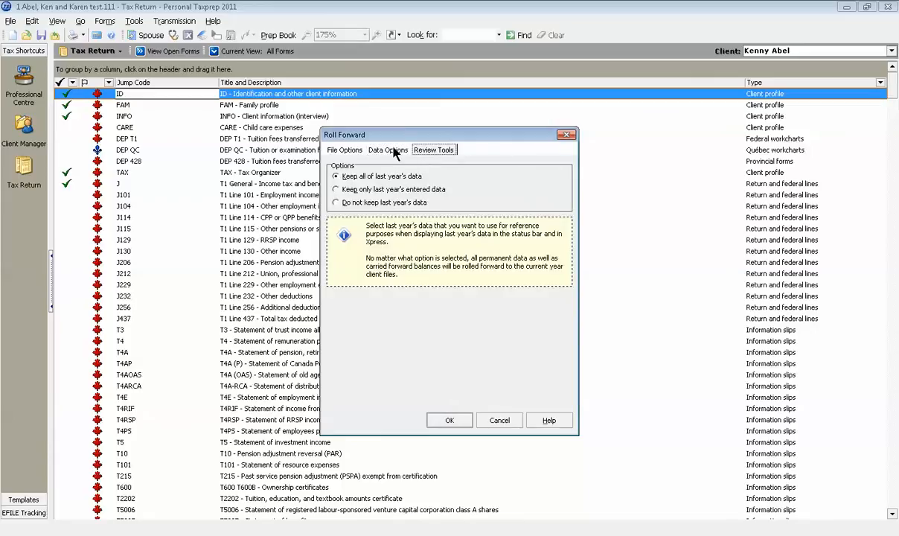
{"action": "left_click", "coordinate": [393, 151]}
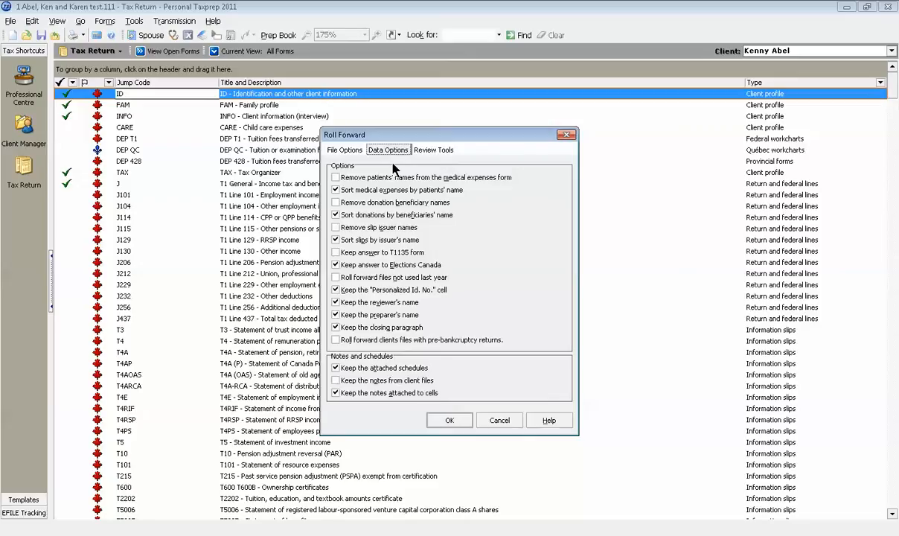
{"action": "left_click", "coordinate": [346, 151]}
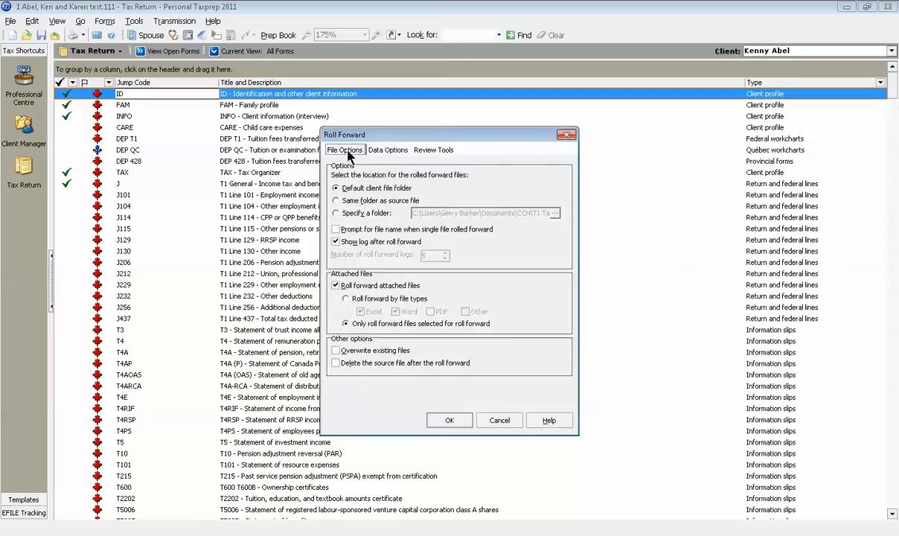
{"action": "left_click", "coordinate": [451, 421]}
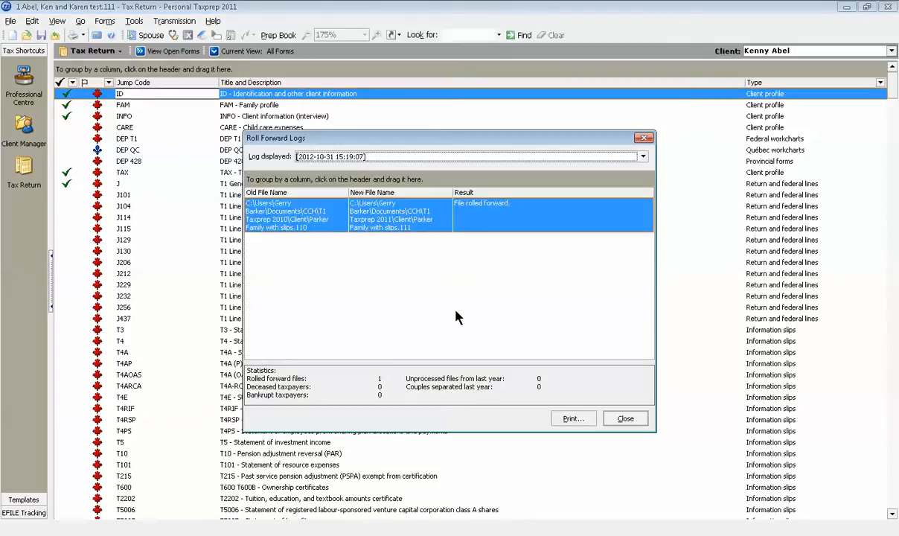
{"action": "left_click", "coordinate": [625, 420]}
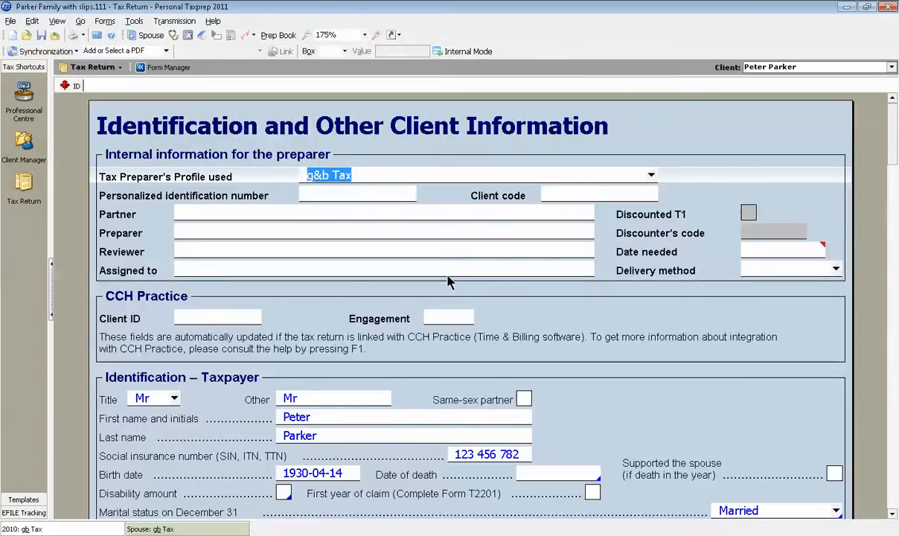
Examine the taxpayer, mailing address and spouse information carried into the Identification and Other Client Information form
{"action": "scroll", "coordinate": [495, 295], "scroll_direction": "down", "scroll_amount": 3}
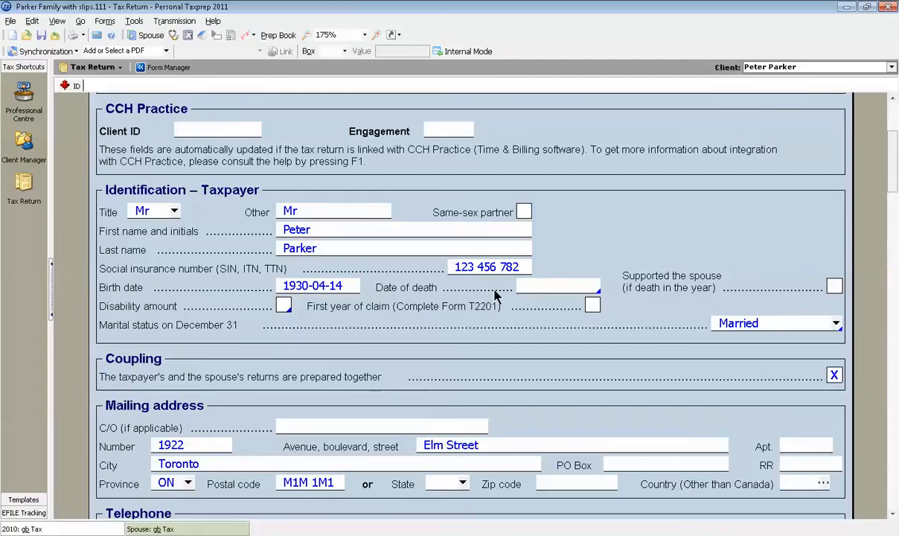
{"action": "scroll", "coordinate": [495, 296], "scroll_direction": "down", "scroll_amount": 2}
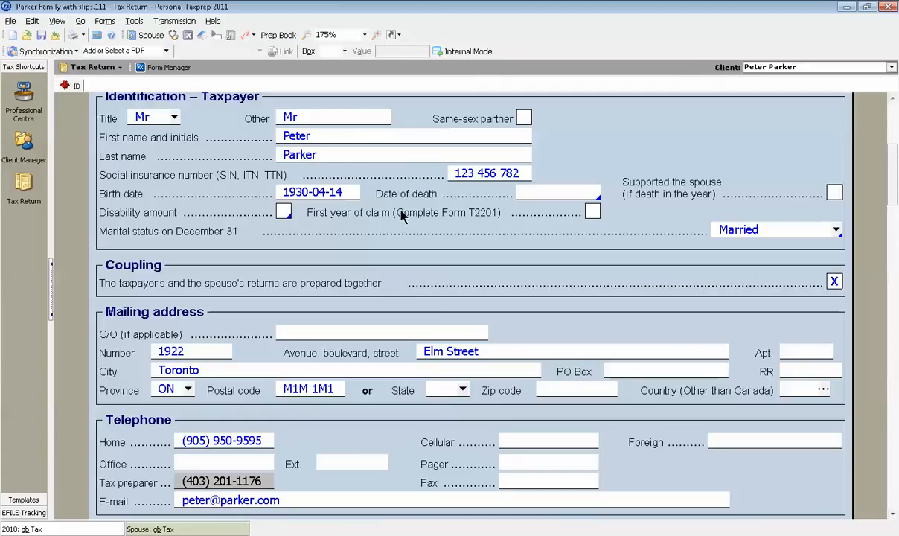
{"action": "scroll", "coordinate": [439, 250], "scroll_direction": "down", "scroll_amount": 3}
{"action": "scroll", "coordinate": [447, 257], "scroll_direction": "down", "scroll_amount": 8}
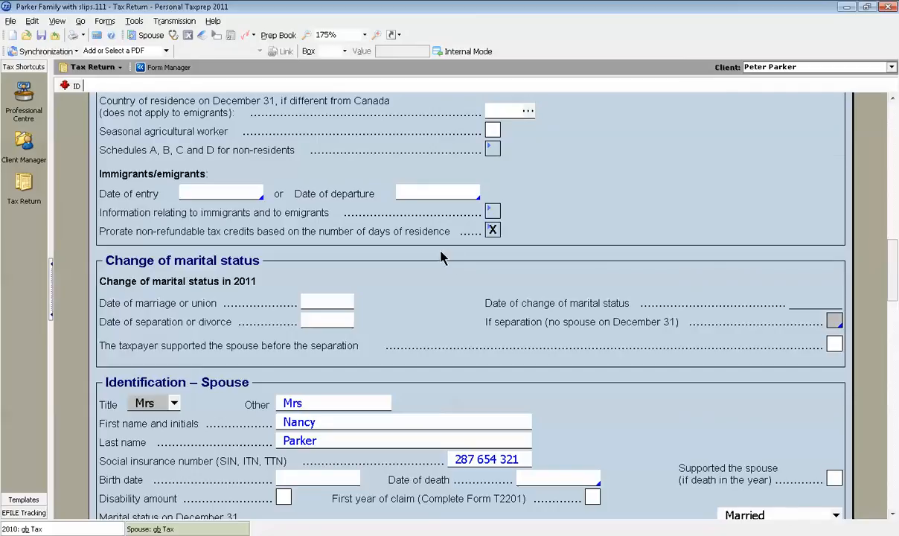
{"action": "scroll", "coordinate": [441, 258], "scroll_direction": "up", "scroll_amount": 12}
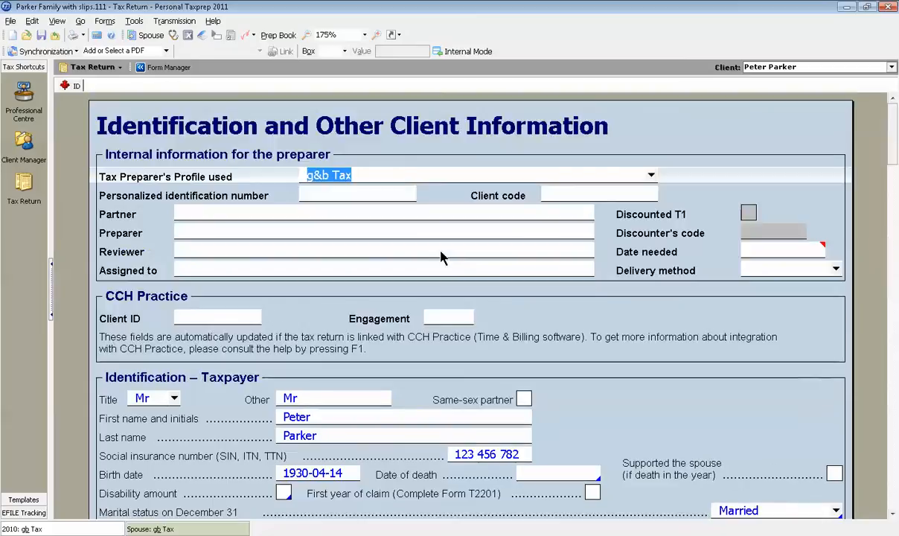
Find the T1 General income tax and benefit return by jump code J in the Form Manager and open it
{"action": "left_click", "coordinate": [157, 69]}
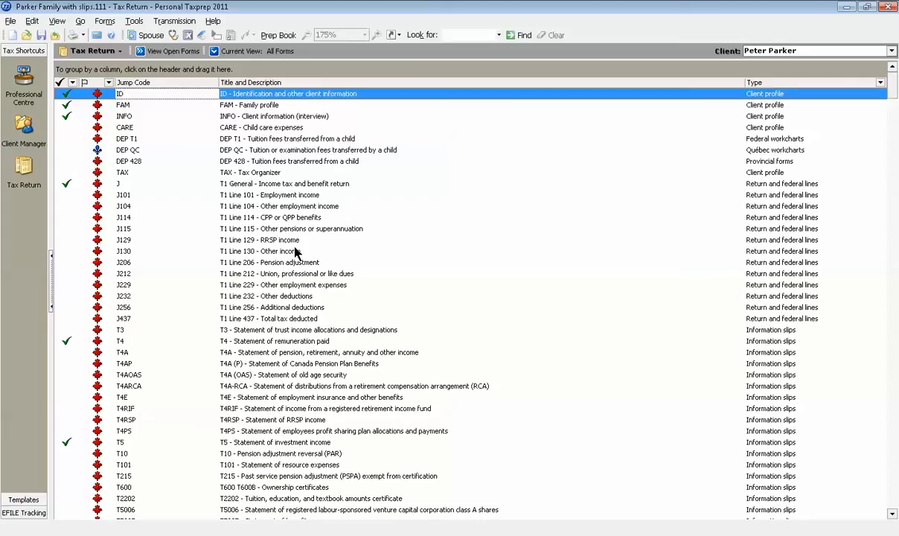
{"action": "type", "text": "j"}
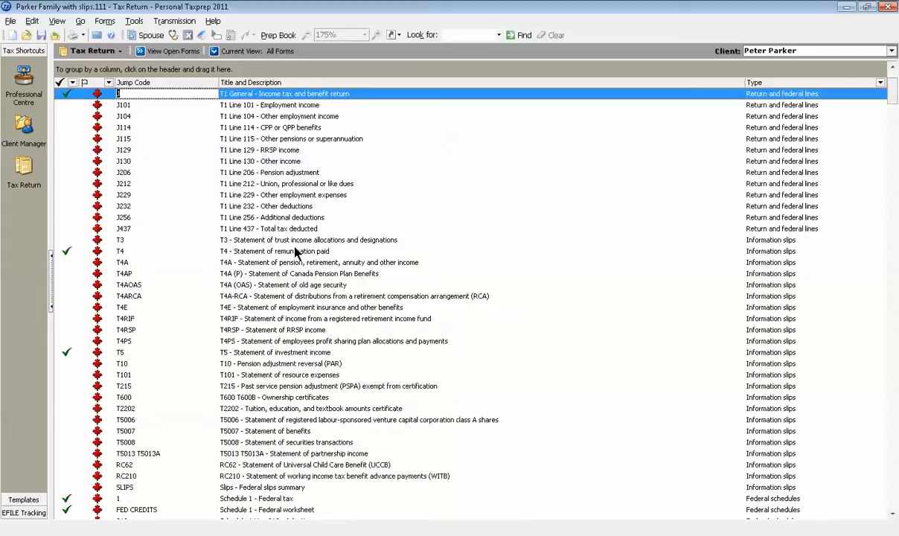
{"action": "key", "text": "Return"}
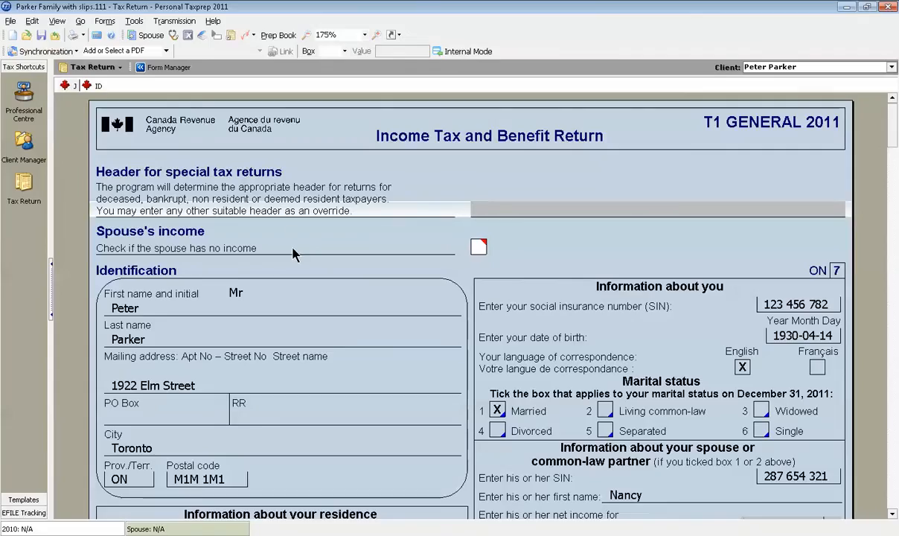
Show the Xpress view filtered by Data Entered This Year, Last Year or Rolled Forward (Without Summaries)
{"action": "left_click", "coordinate": [187, 36]}
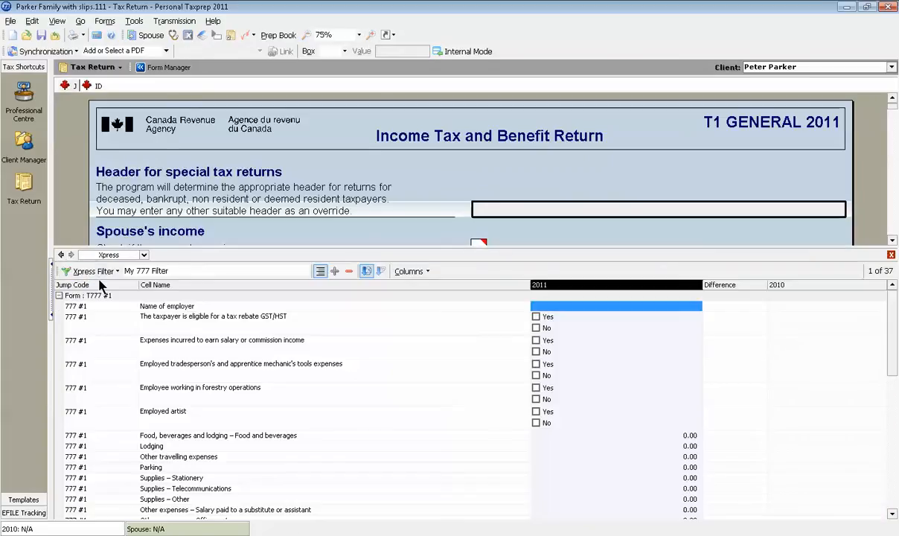
{"action": "left_click", "coordinate": [94, 271]}
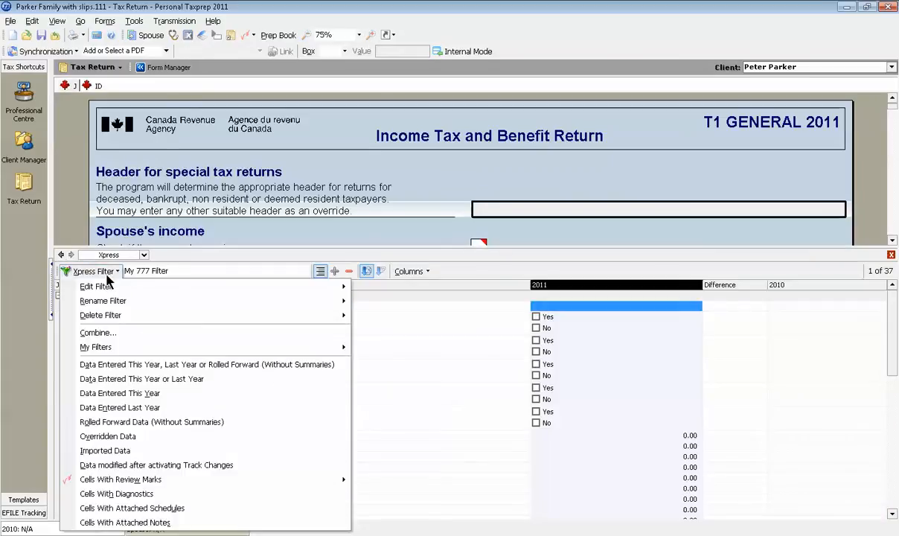
{"action": "left_click", "coordinate": [163, 365]}
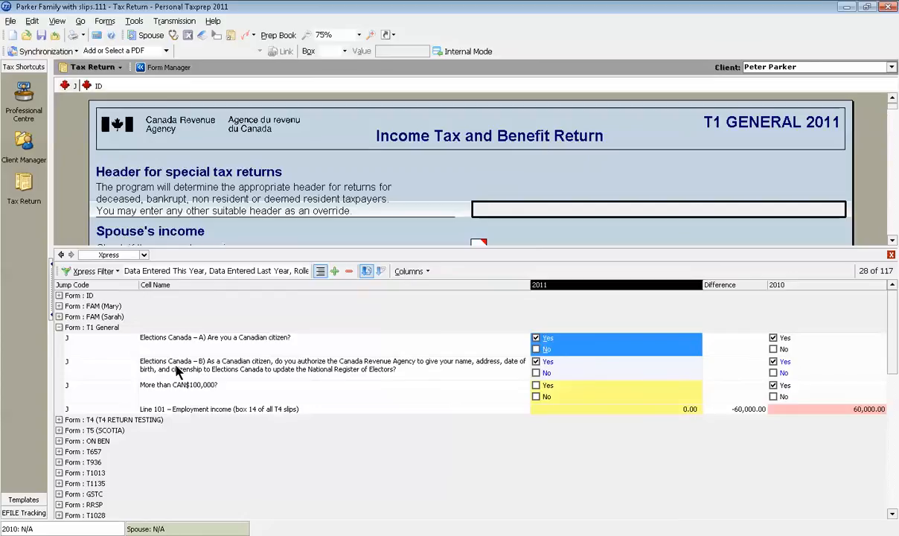
Compare the 2011 and 2010 values of the T4 slip in Xpress, check the available columns and collapse the form groups
{"action": "left_click", "coordinate": [59, 328]}
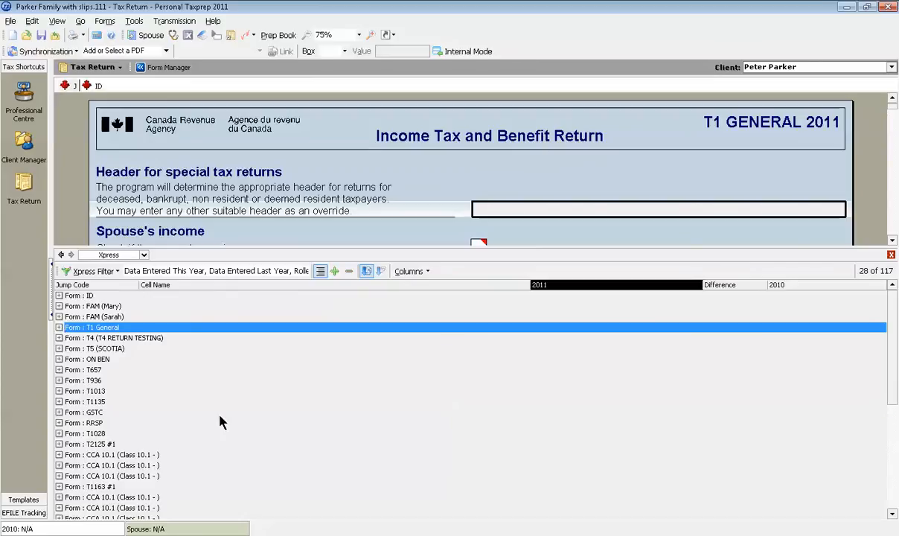
{"action": "left_click", "coordinate": [60, 338]}
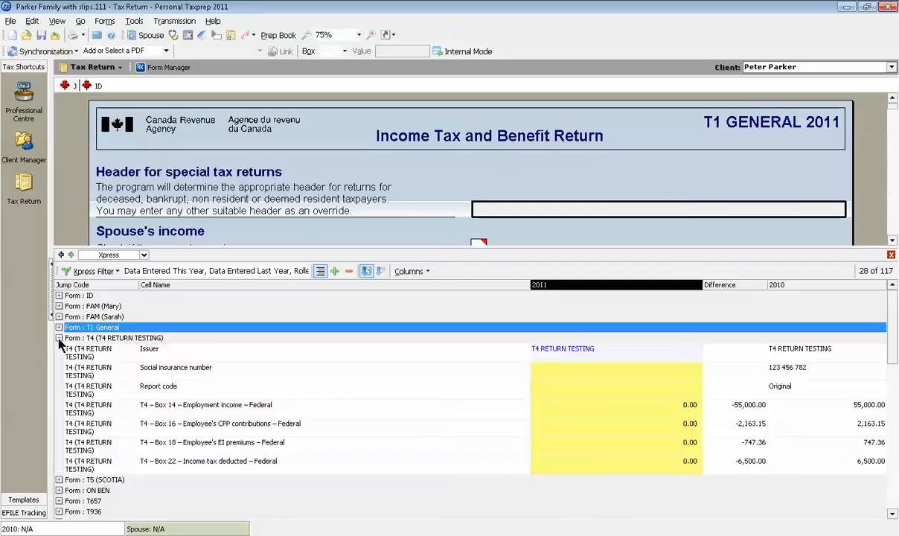
{"action": "left_click", "coordinate": [411, 272]}
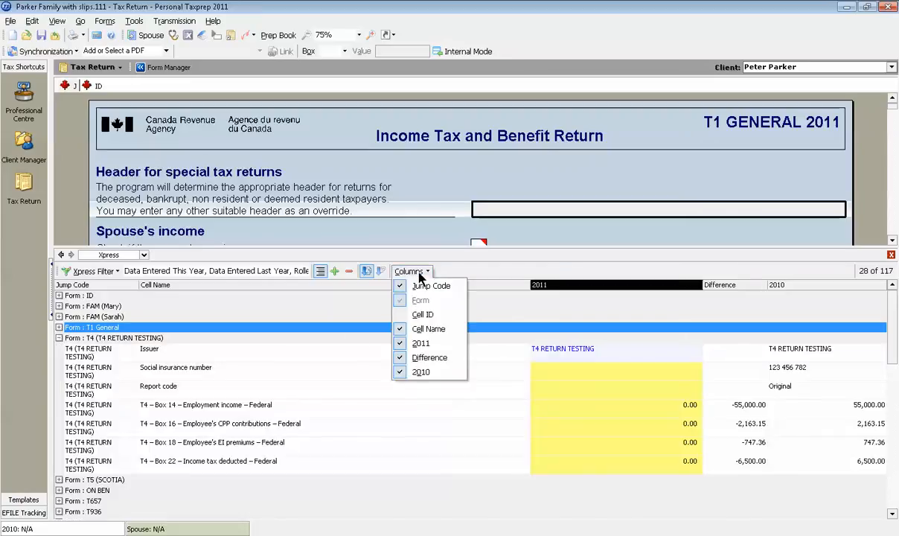
{"action": "left_click", "coordinate": [475, 271]}
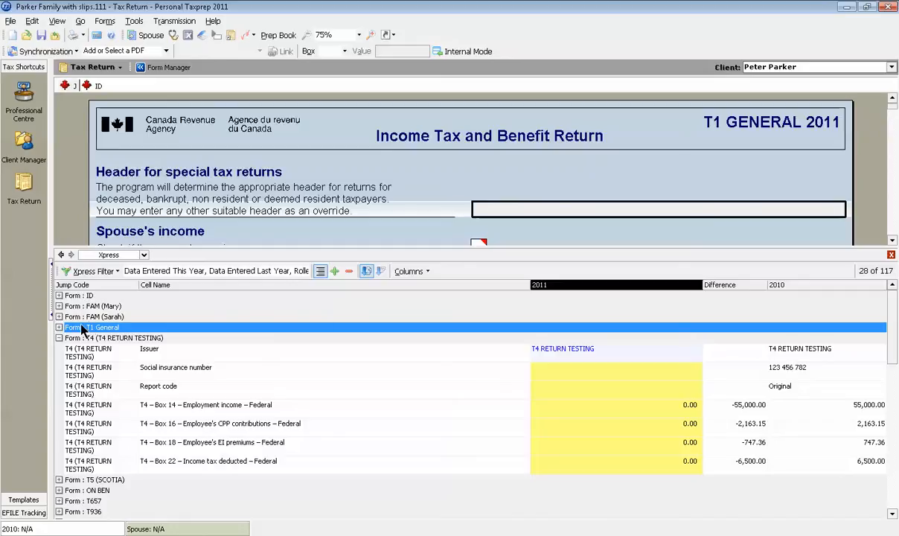
{"action": "left_click", "coordinate": [59, 339]}
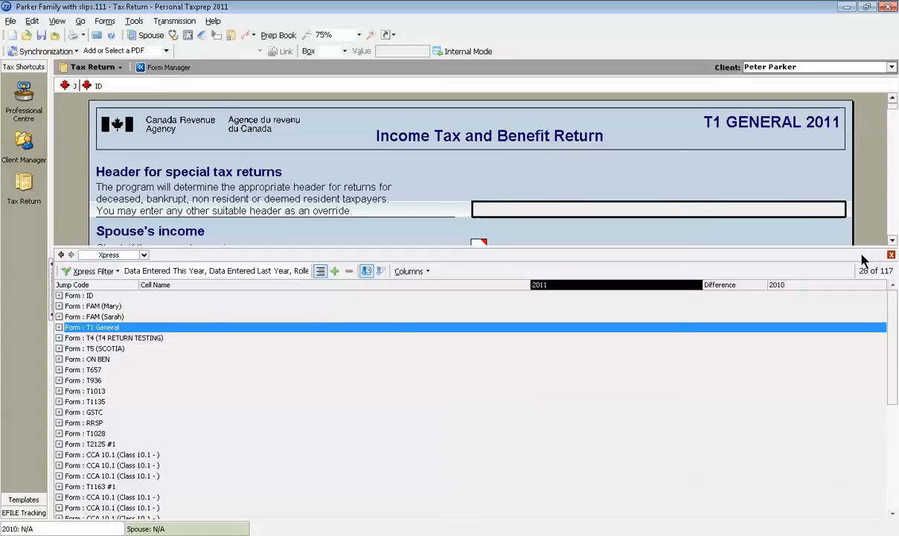
Return to the Form Manager, jump to the COMP forms and select the COMP5 five-year comparative review
{"action": "left_click", "coordinate": [168, 68]}
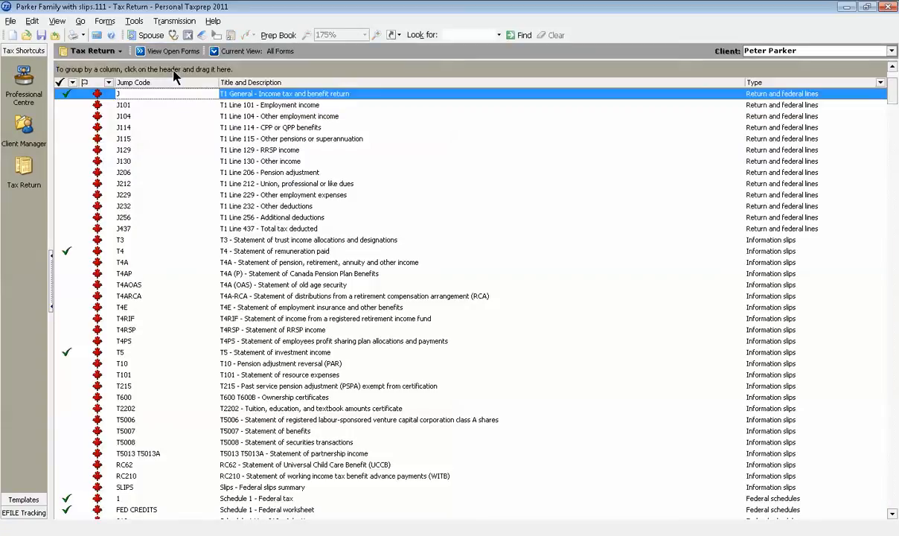
{"action": "type", "text": "comp"}
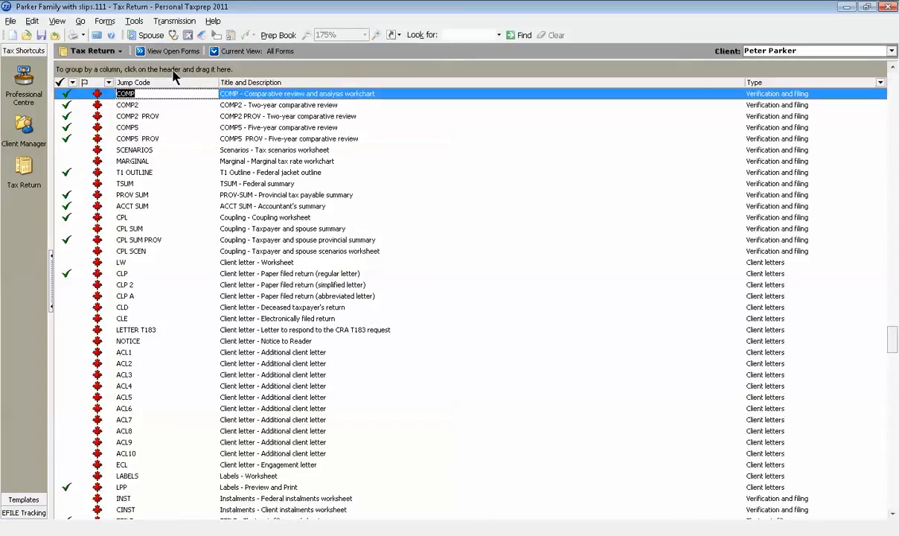
{"action": "left_click", "coordinate": [148, 128]}
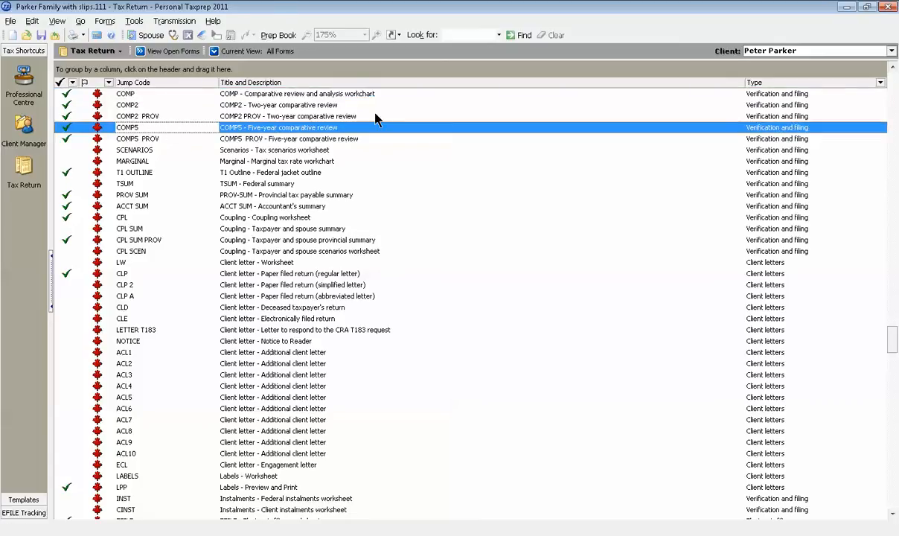
View the COMP5 five-year comparative review, return to the Form Manager and search the forms for "comp"
{"action": "double_click", "coordinate": [376, 125]}
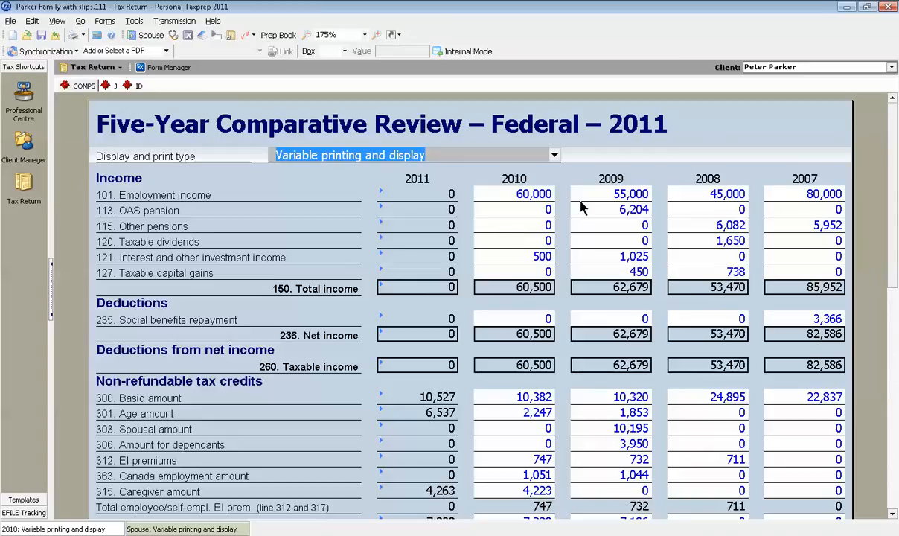
{"action": "left_click", "coordinate": [169, 67]}
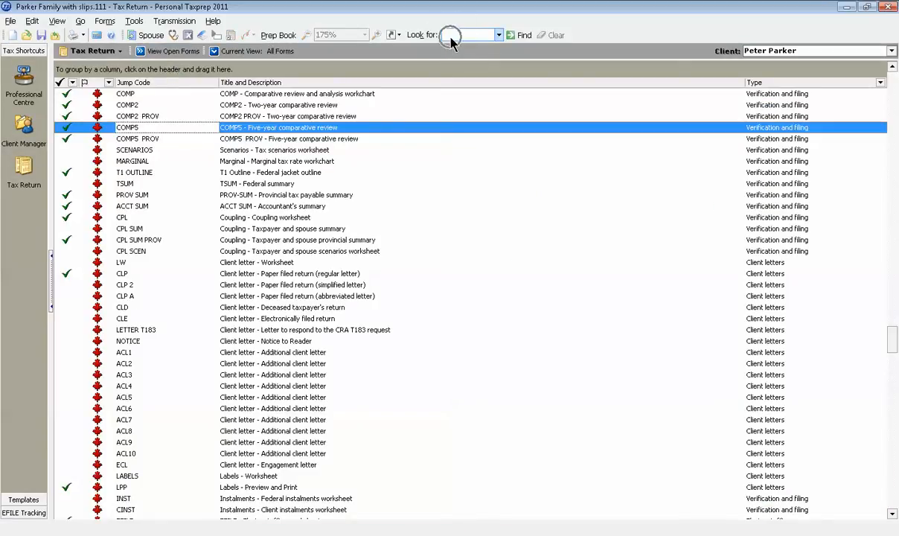
{"action": "left_click", "coordinate": [450, 37]}
{"action": "type", "text": "cmm"}
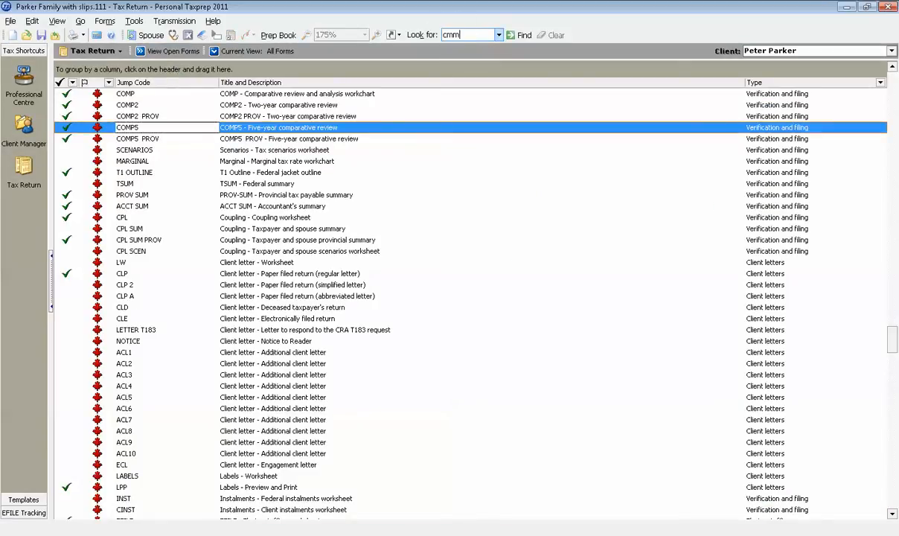
{"action": "key", "text": "BackSpace"}
{"action": "key", "text": "BackSpace"}
{"action": "type", "text": "omp"}
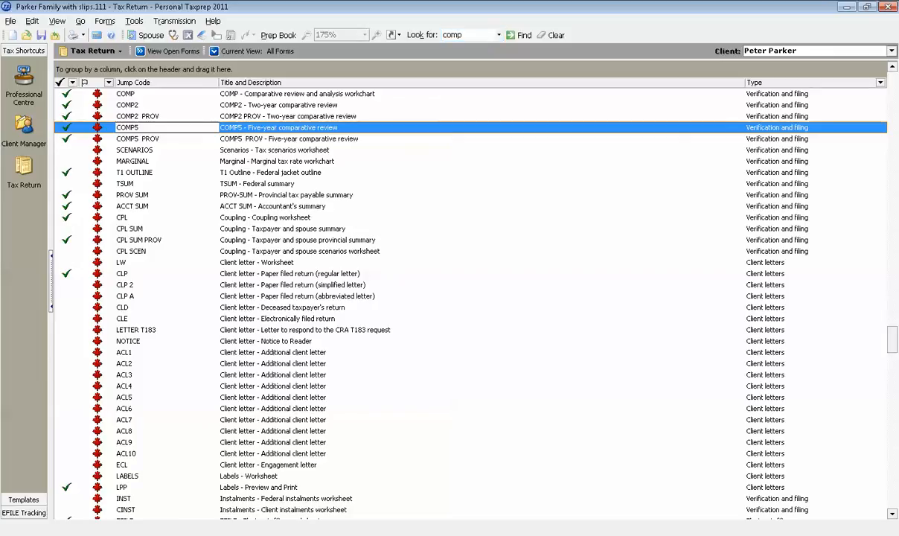
{"action": "key", "text": "Return"}
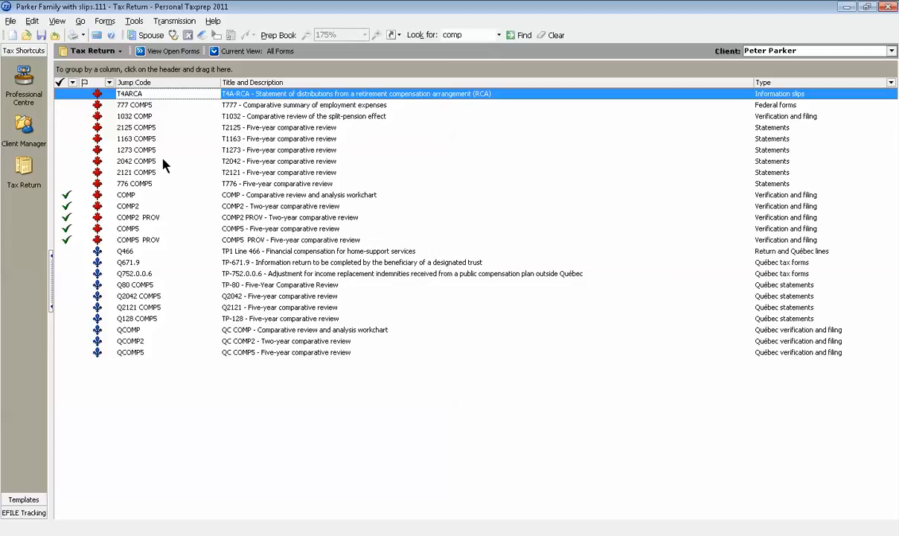
View the T2125 five-year comparative review (2125 COMP5), return to the Form Manager and clear the form search
{"action": "left_click", "coordinate": [154, 129]}
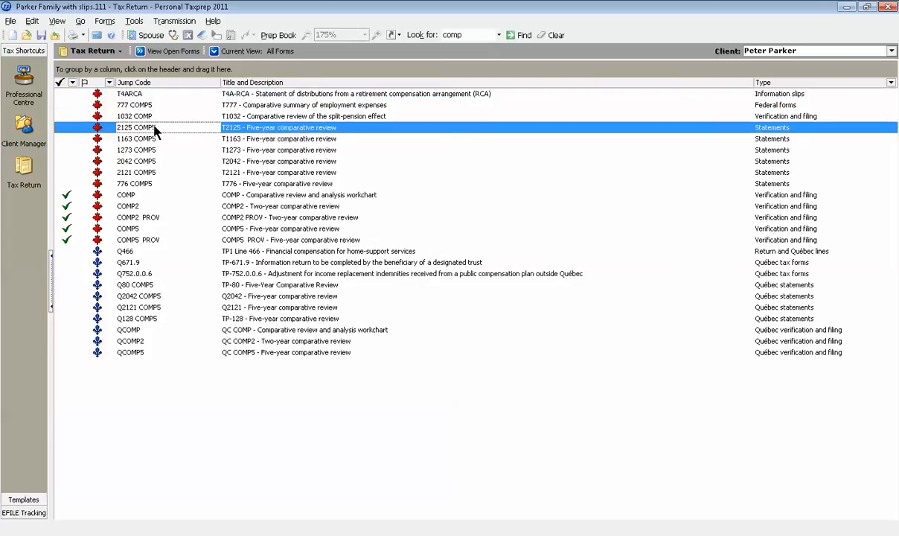
{"action": "double_click", "coordinate": [163, 128]}
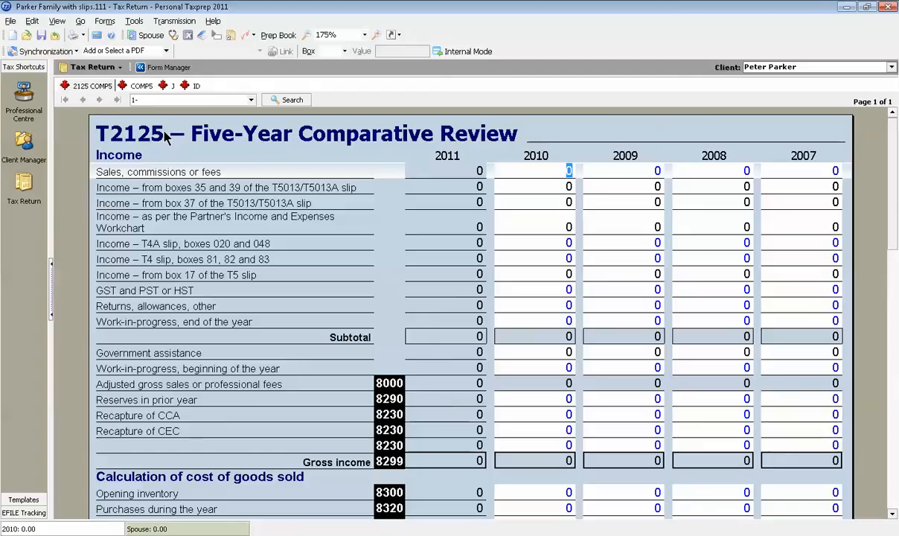
{"action": "left_click", "coordinate": [166, 67]}
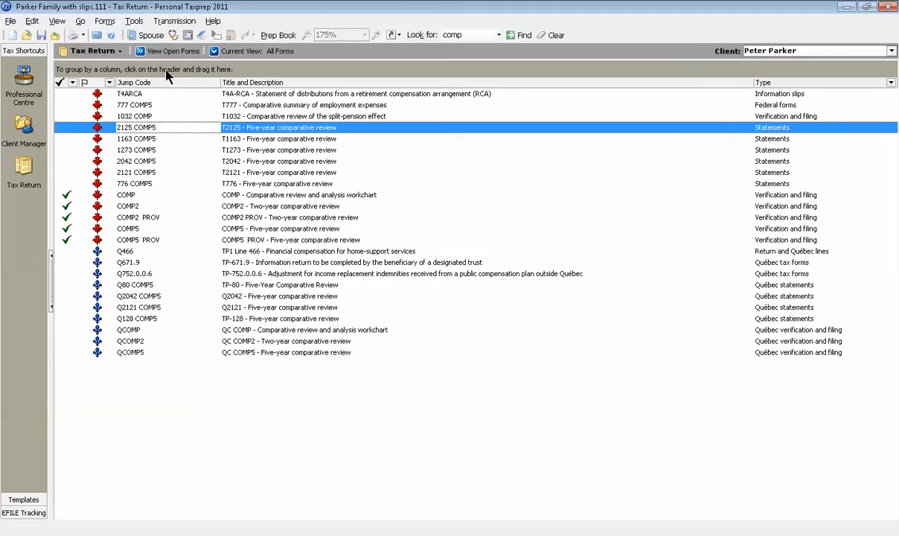
{"action": "left_click", "coordinate": [551, 35]}
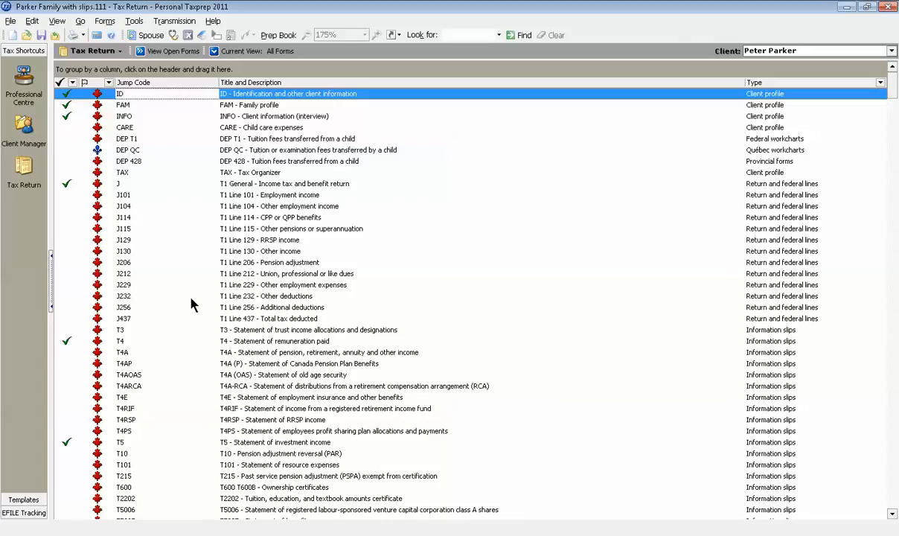
Switch to the Client Manager and examine the folder search options and the file types offered under Files to Roll Forward
{"action": "left_click", "coordinate": [24, 126]}
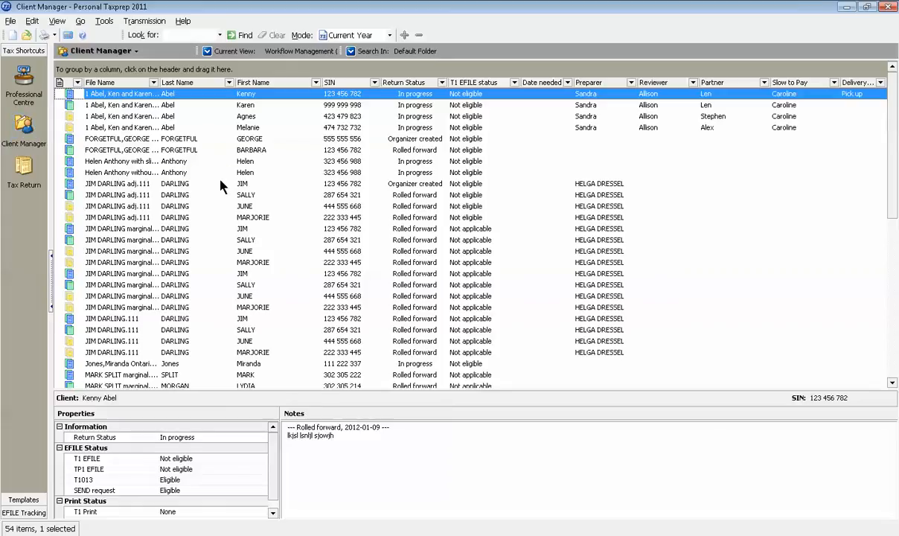
{"action": "left_click", "coordinate": [376, 52]}
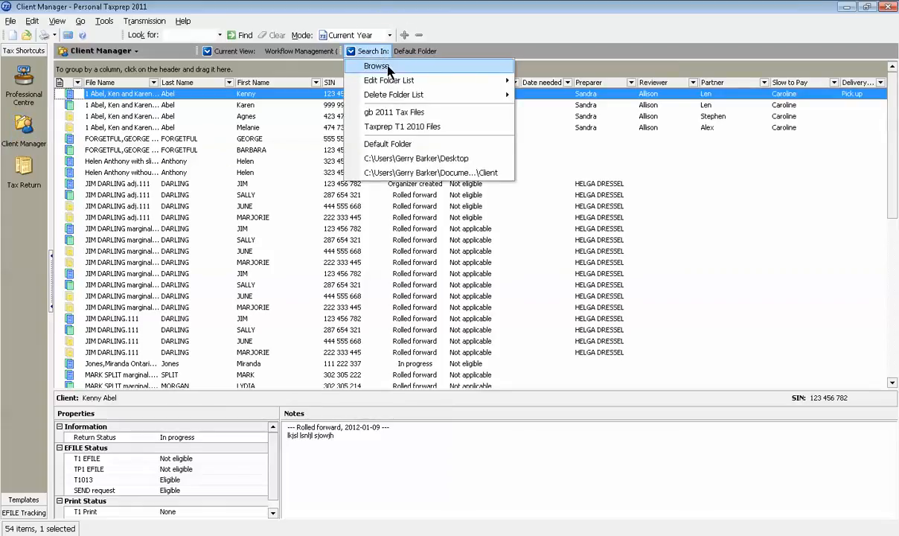
{"action": "left_click", "coordinate": [318, 72]}
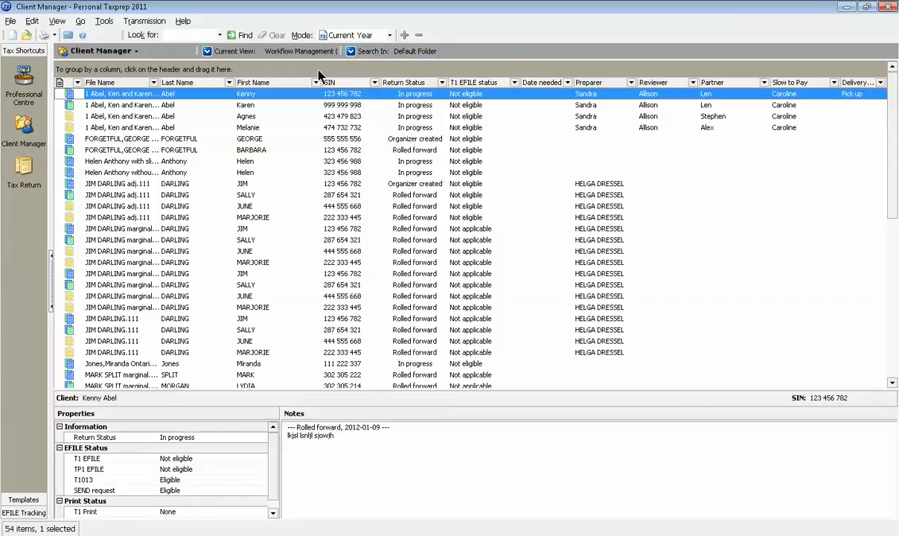
{"action": "left_click", "coordinate": [232, 54]}
{"action": "mouse_move", "coordinate": [290, 175]}
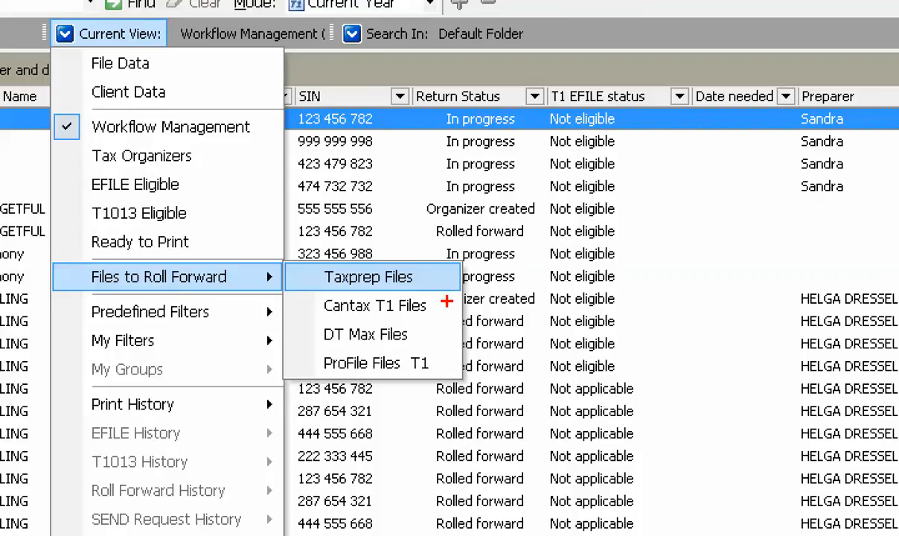
{"action": "left_click_drag", "start_coordinate": [446, 302], "coordinate": [445, 371]}
{"action": "key", "text": "Escape"}
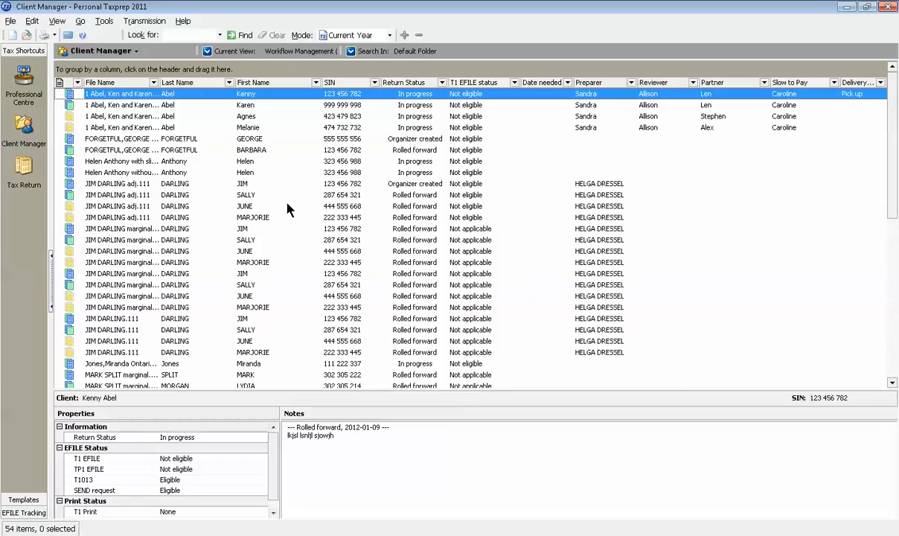
Select all clients in the Client Manager and look through its available views and filters without changing the Workflow Management view
{"action": "key", "text": "ctrl+a"}
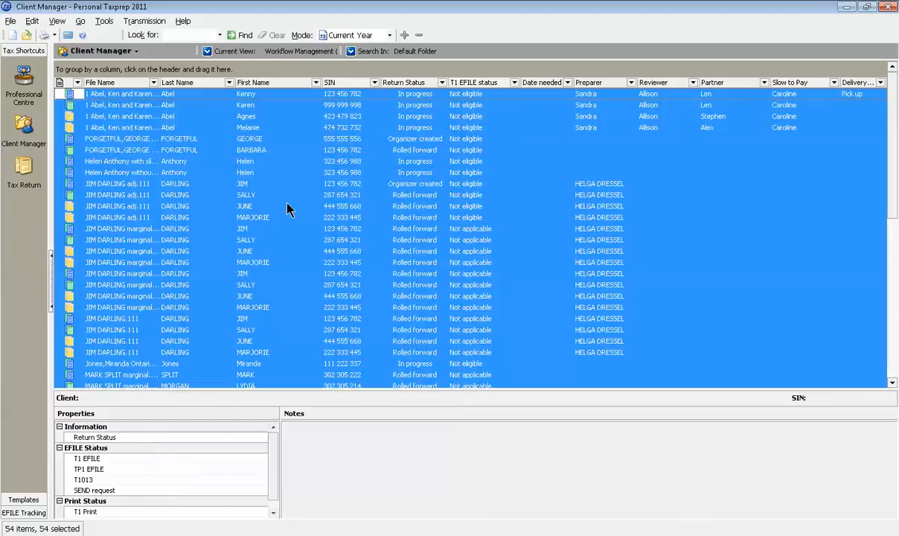
{"action": "left_click", "coordinate": [229, 51]}
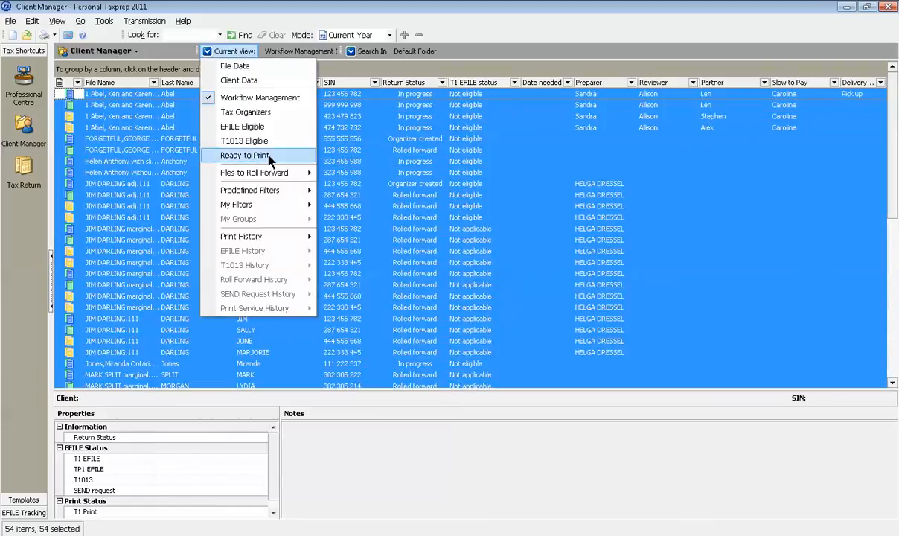
{"action": "mouse_move", "coordinate": [269, 177]}
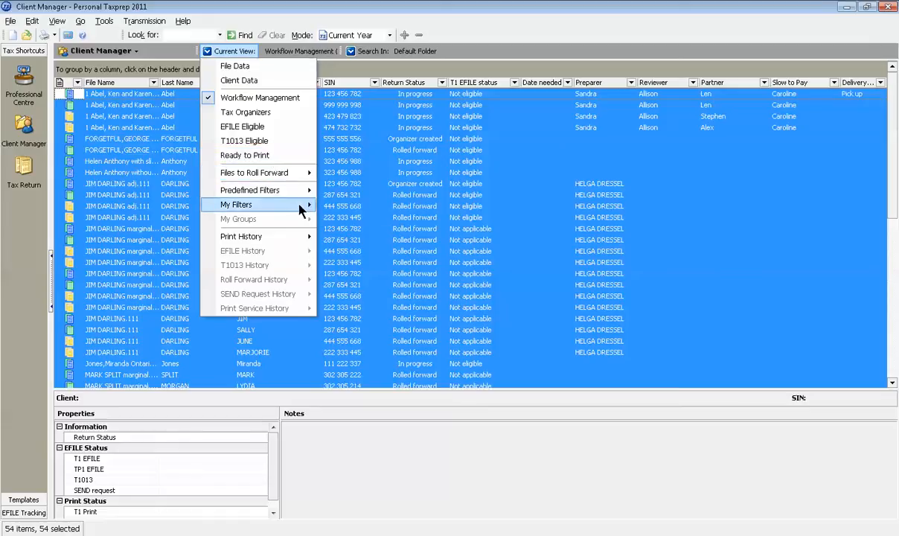
{"action": "left_click", "coordinate": [295, 97]}
{"action": "left_click", "coordinate": [297, 151]}
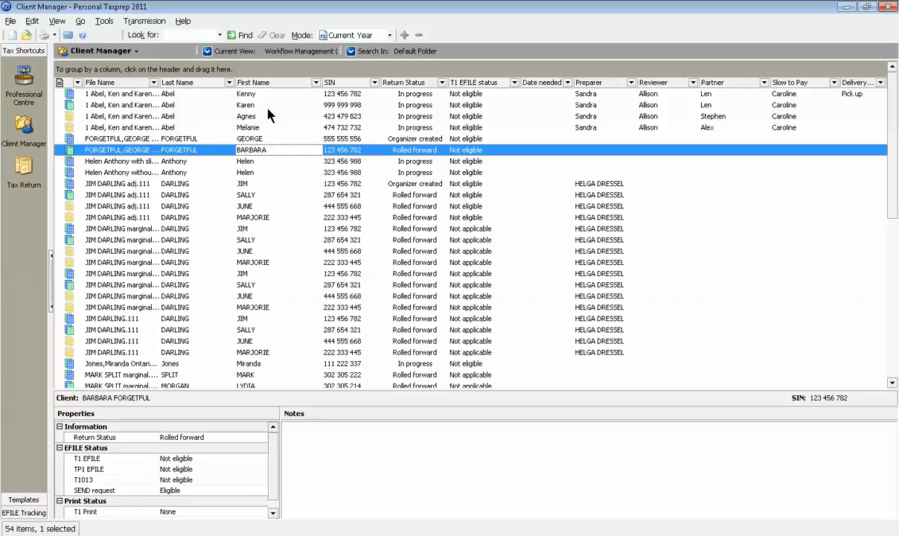
Switch back to the open tax return's Form Manager and check the available file commands, including Roll Forward
{"action": "left_click", "coordinate": [104, 51]}
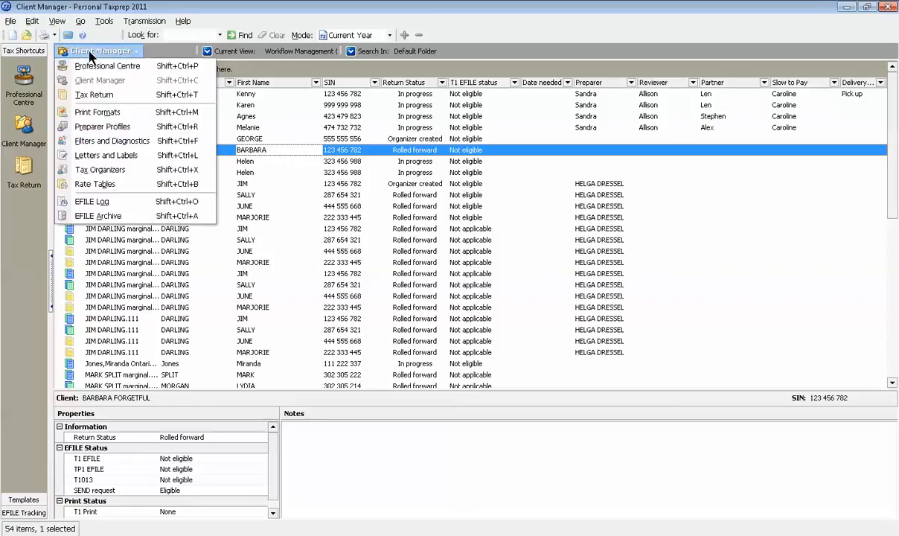
{"action": "left_click", "coordinate": [95, 96]}
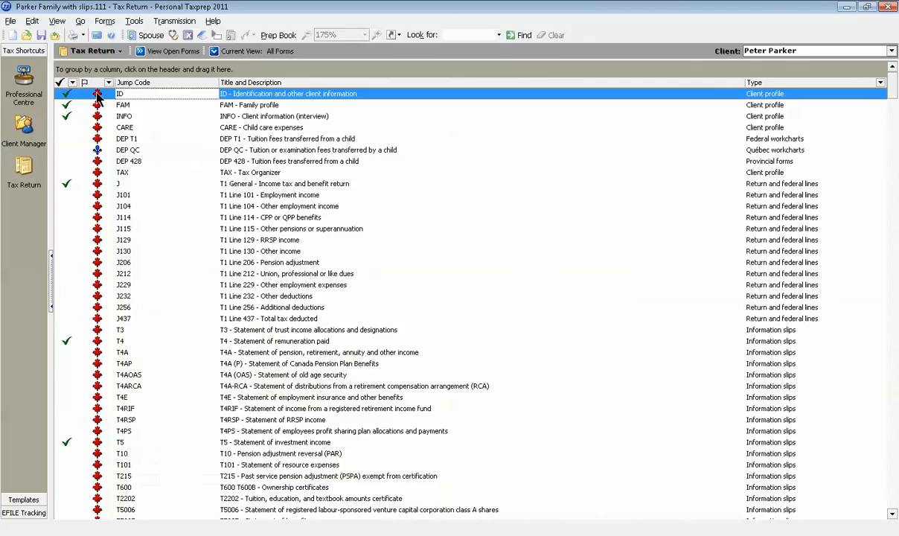
{"action": "left_click", "coordinate": [10, 21]}
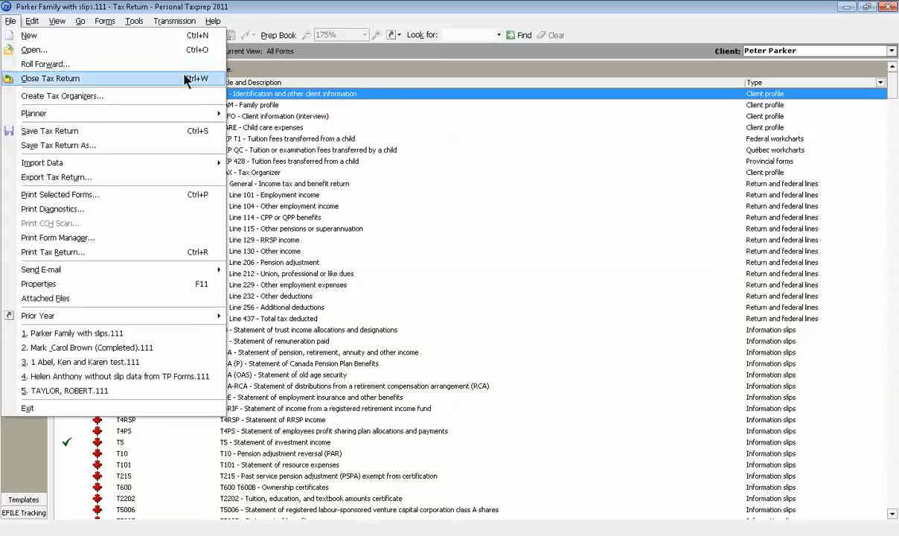
{"action": "left_click", "coordinate": [271, 75]}
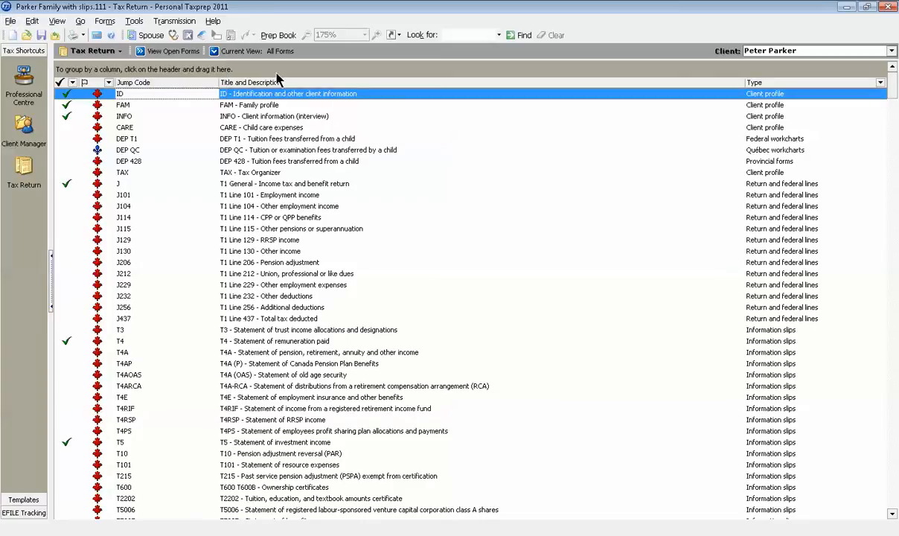